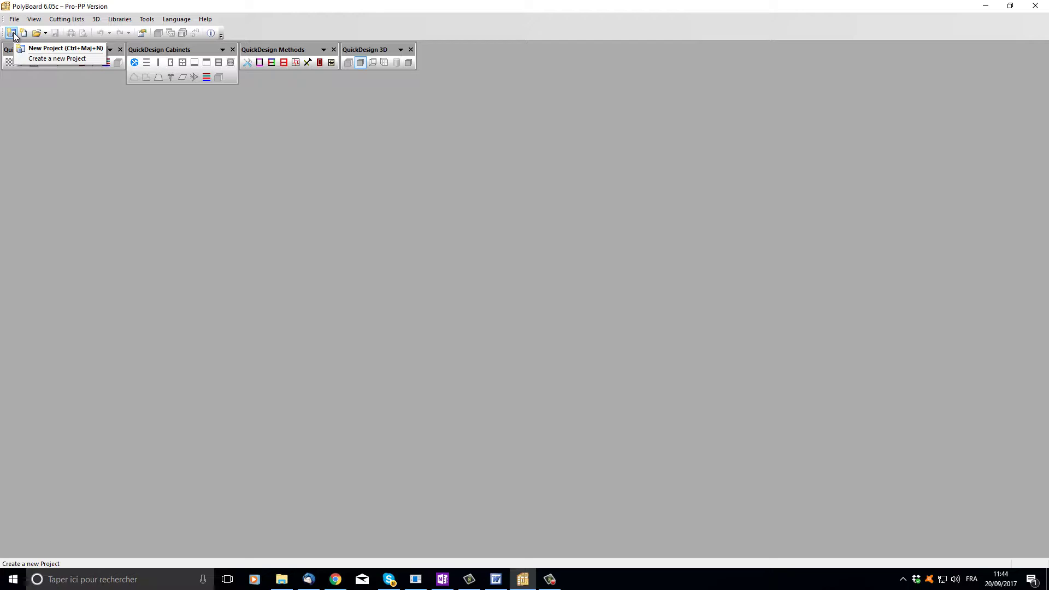
Create a new project and add a 4500 × 2000 mm floor surface with its centre at the origin.
click(11, 34)
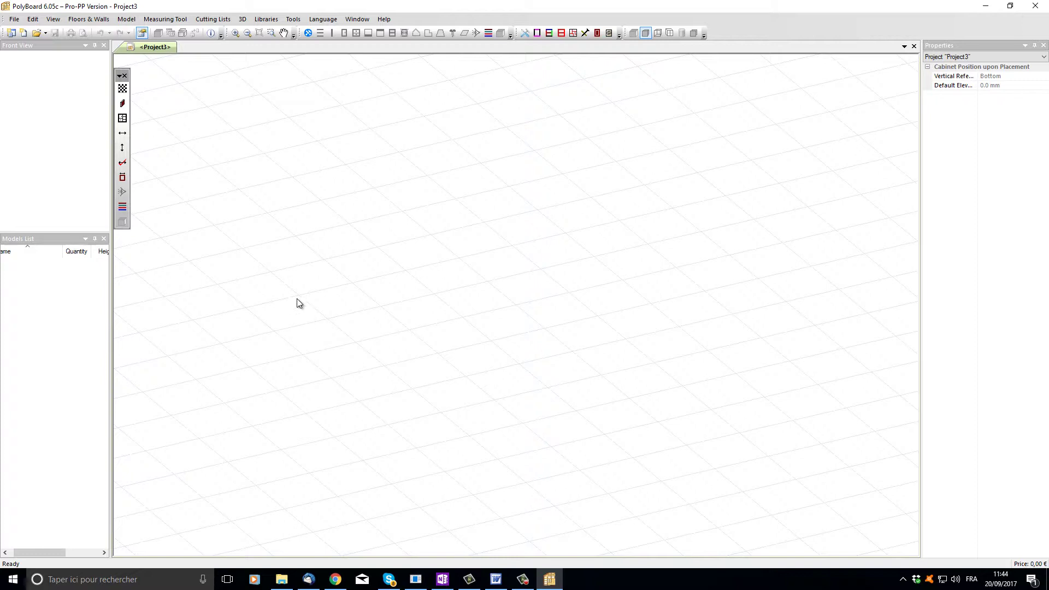
click(123, 88)
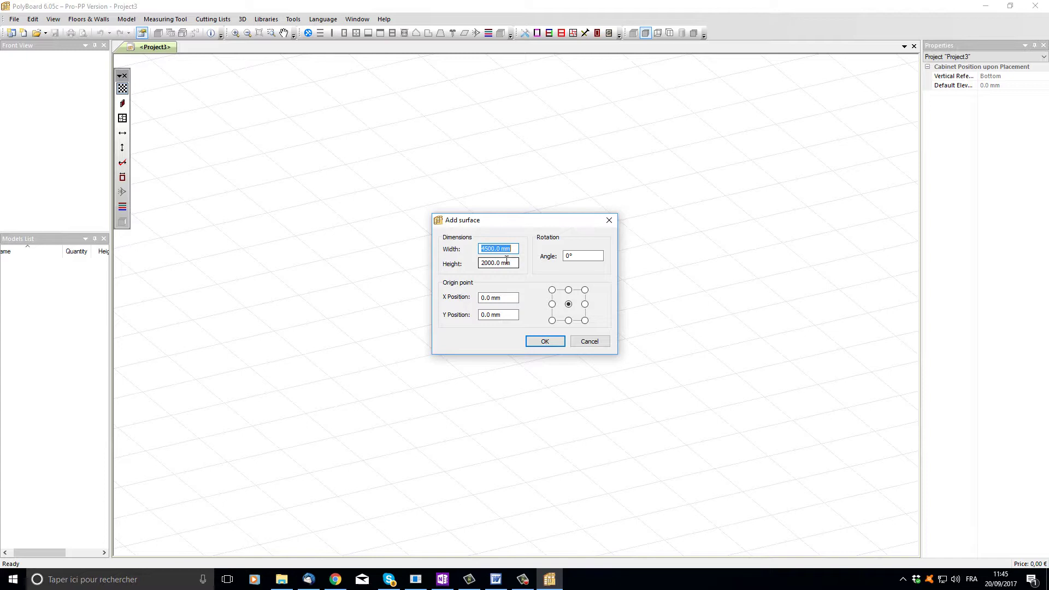
click(550, 343)
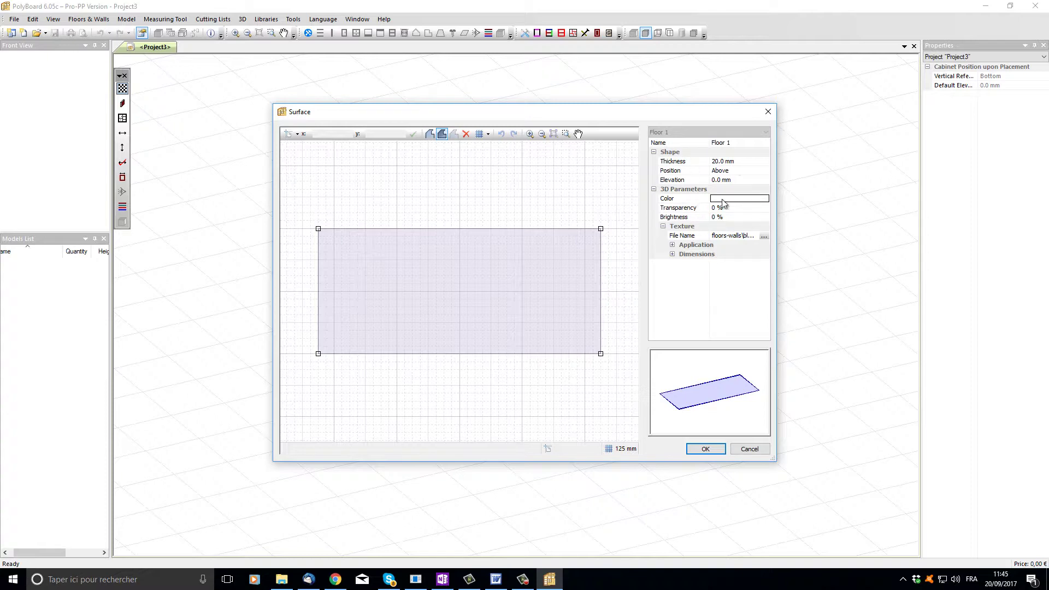
Set the floor surface's thickness to 50 mm.
click(737, 162)
drag(734, 162, 708, 167)
text(50)
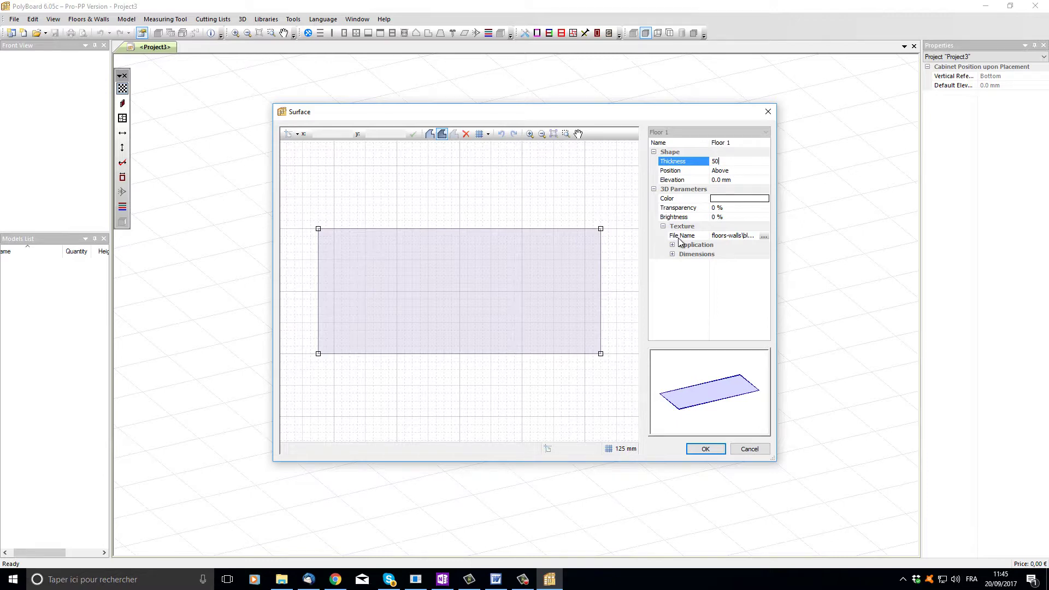
Apply the black and white.jpg texture from the floors-walls folder to the floor and accept the surface settings.
click(768, 237)
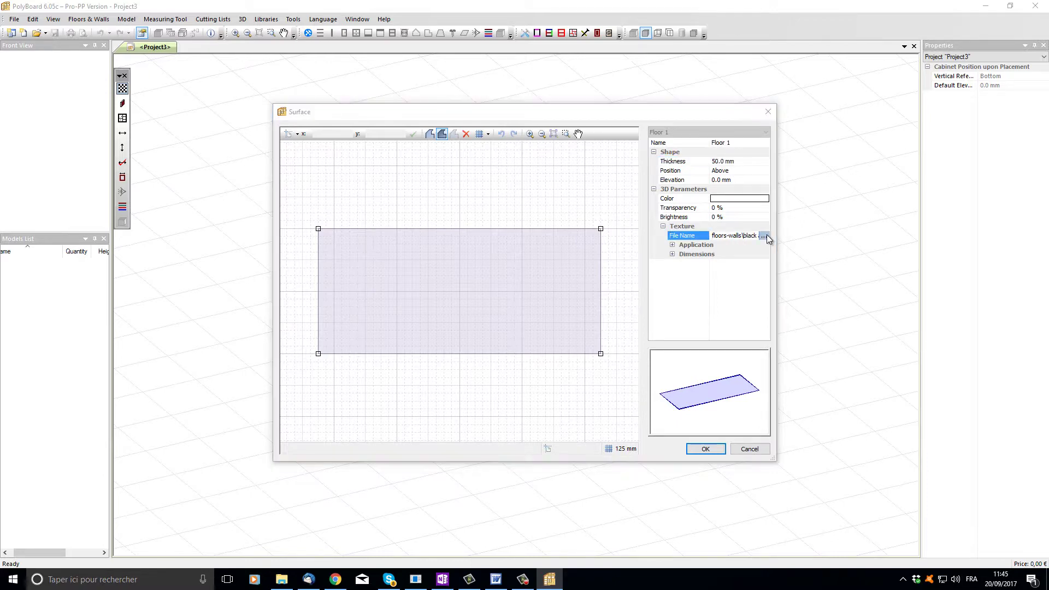
click(768, 236)
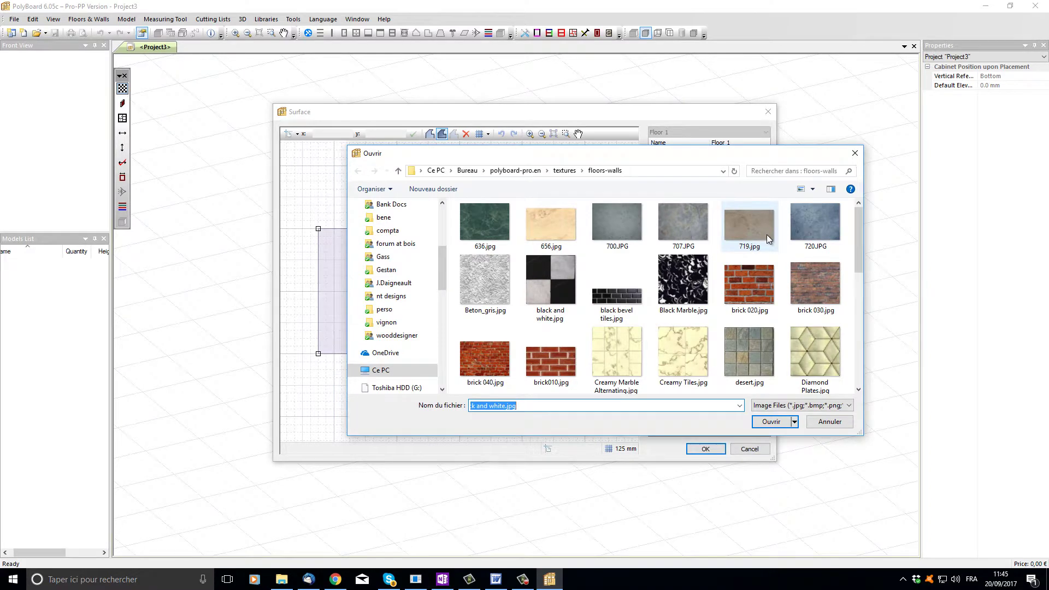
click(539, 277)
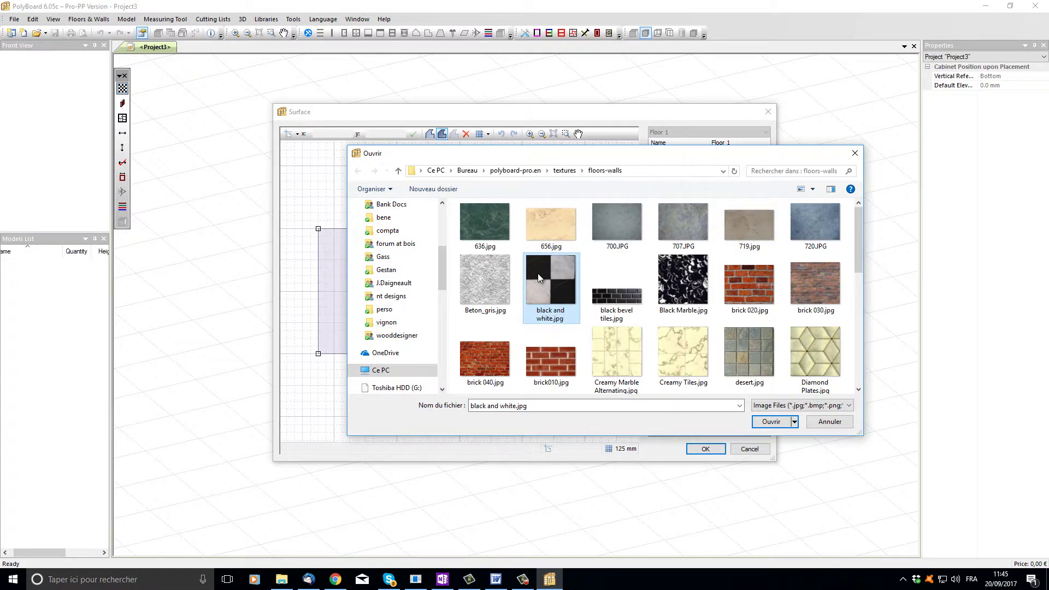
click(771, 422)
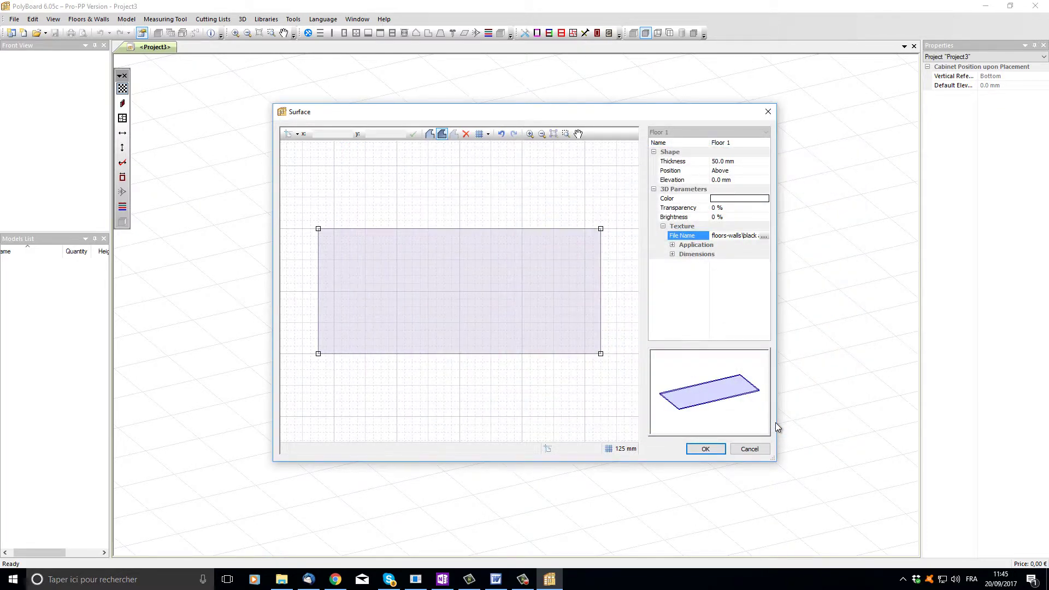
click(705, 450)
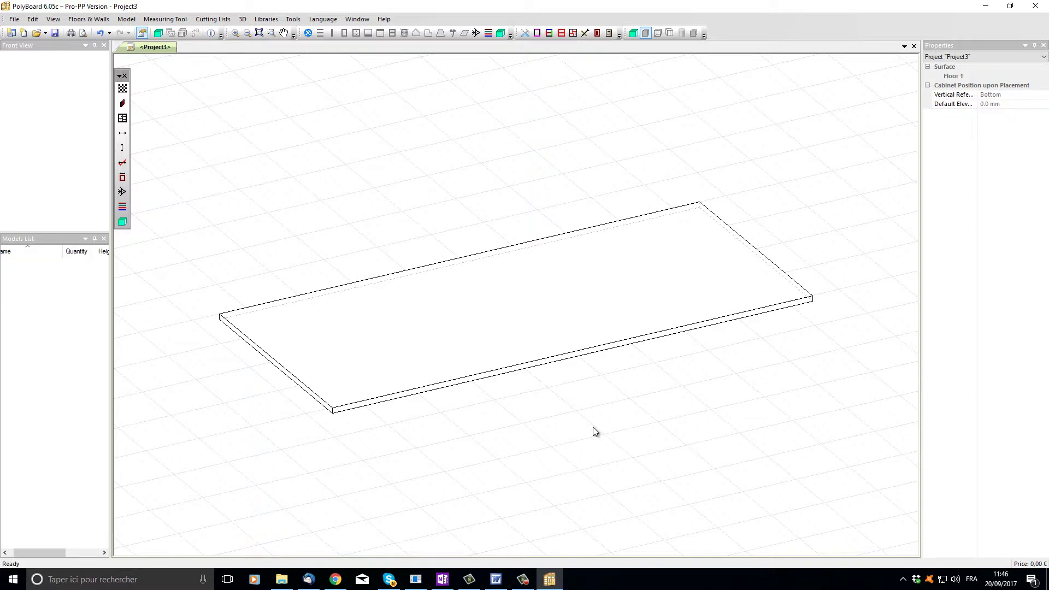
scroll(586, 402, up, 3)
scroll(587, 403, down, 3)
scroll(588, 403, down, 2)
scroll(587, 403, up, 3)
scroll(587, 403, down, 3)
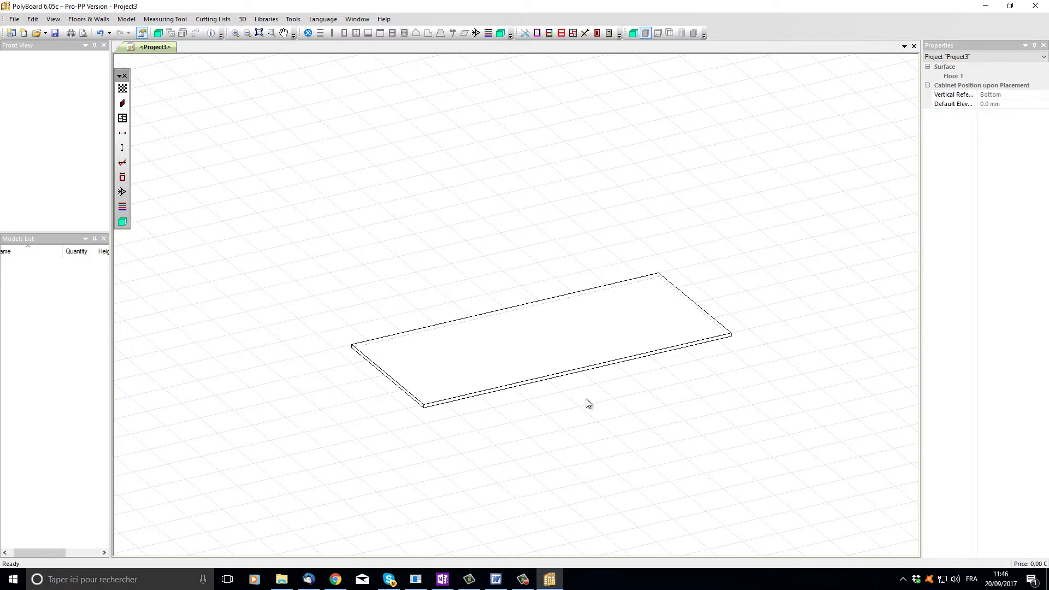
middle_drag(587, 403, 543, 377)
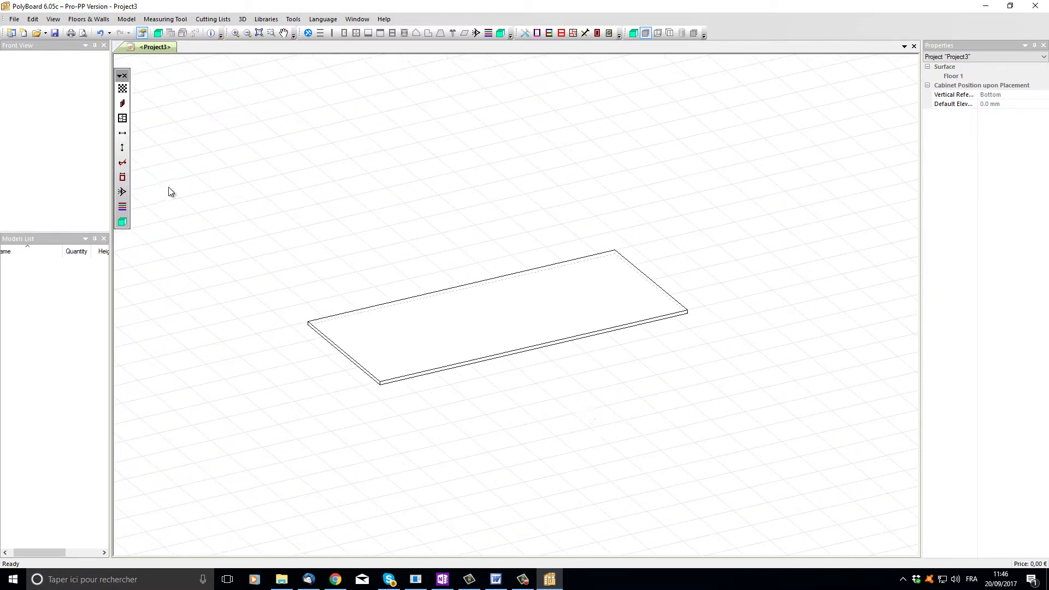
Preview several view angles of the floor, including front and top, and apply an isometric one as the project default.
click(122, 193)
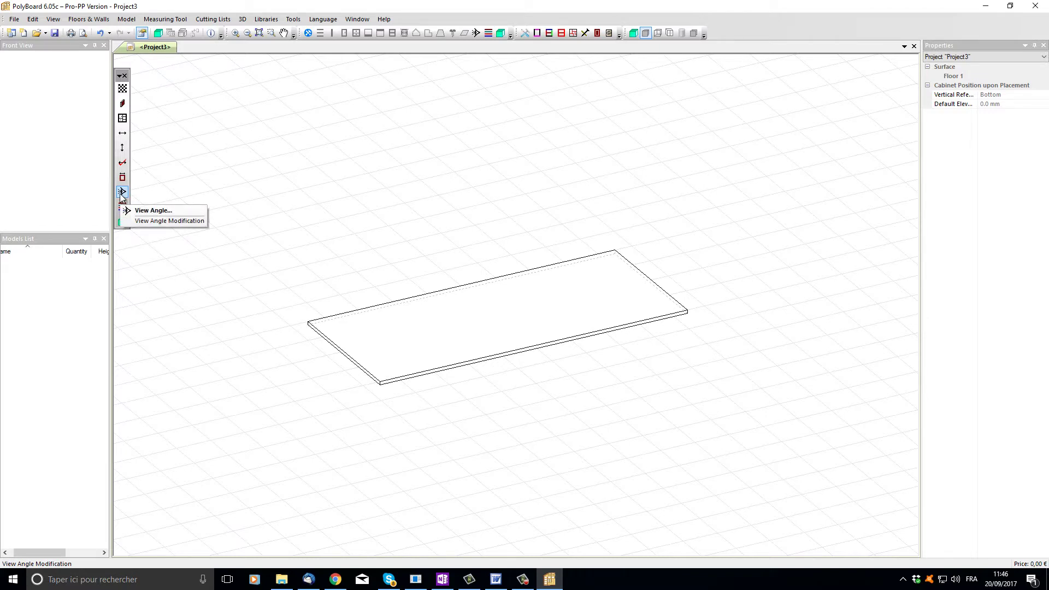
click(122, 194)
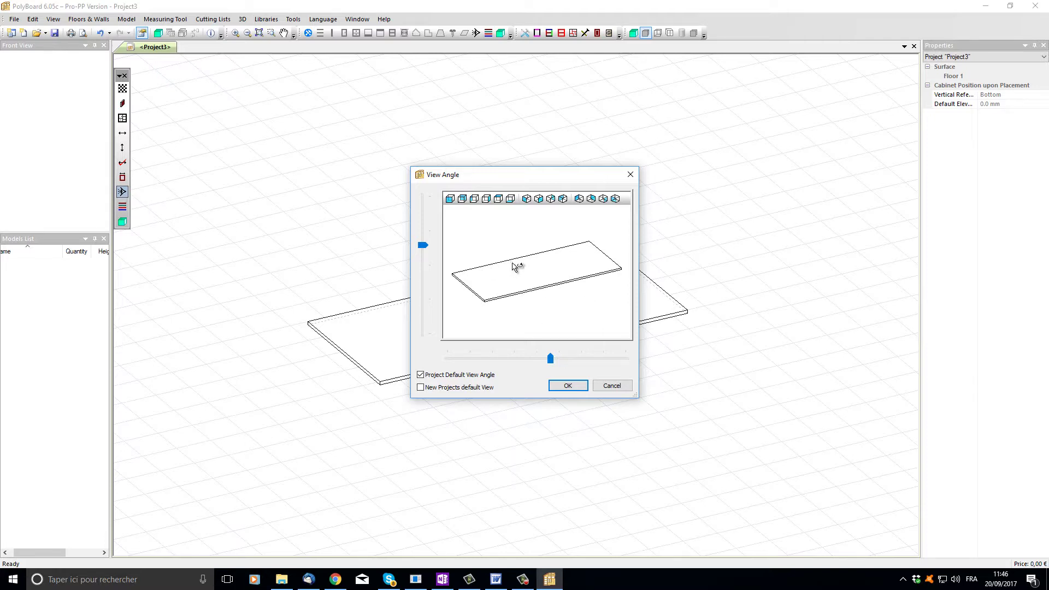
mouse_move(514, 265)
mouse_down()
mouse_move(546, 280)
mouse_move(497, 192)
mouse_move(538, 202)
mouse_move(518, 272)
mouse_up()
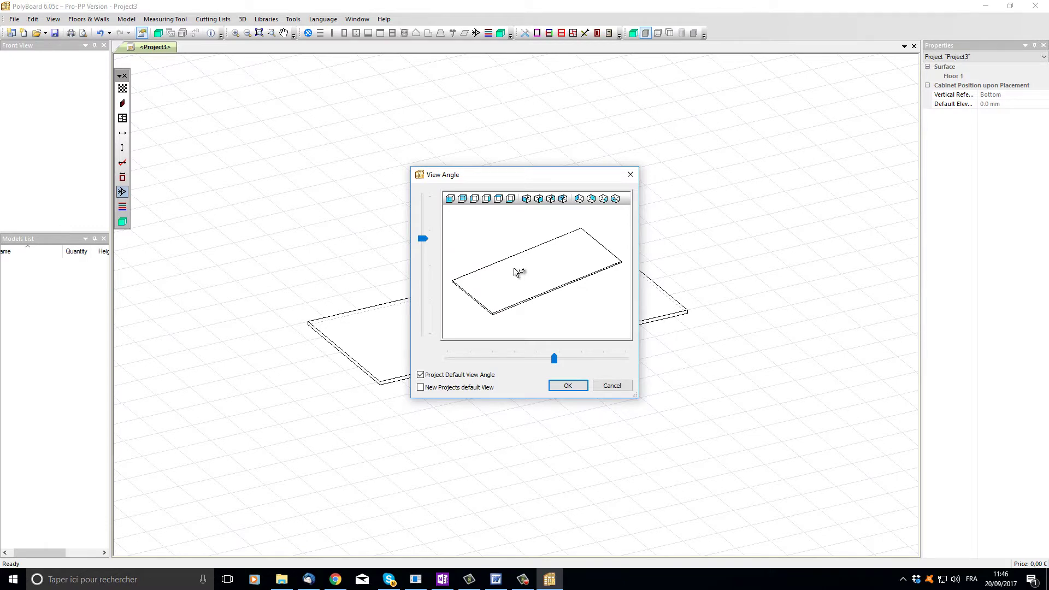
click(450, 198)
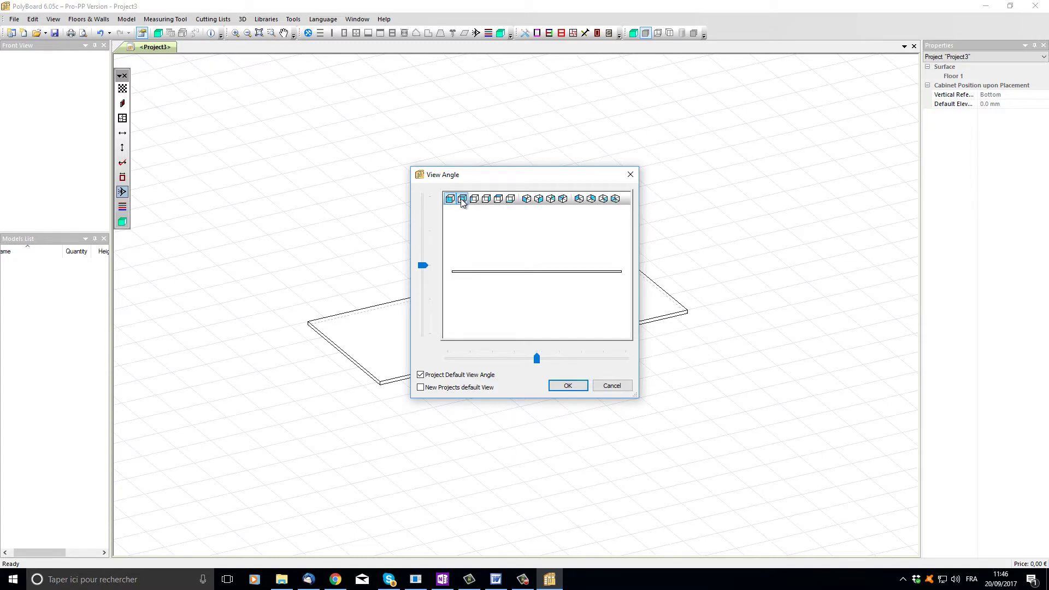
click(497, 200)
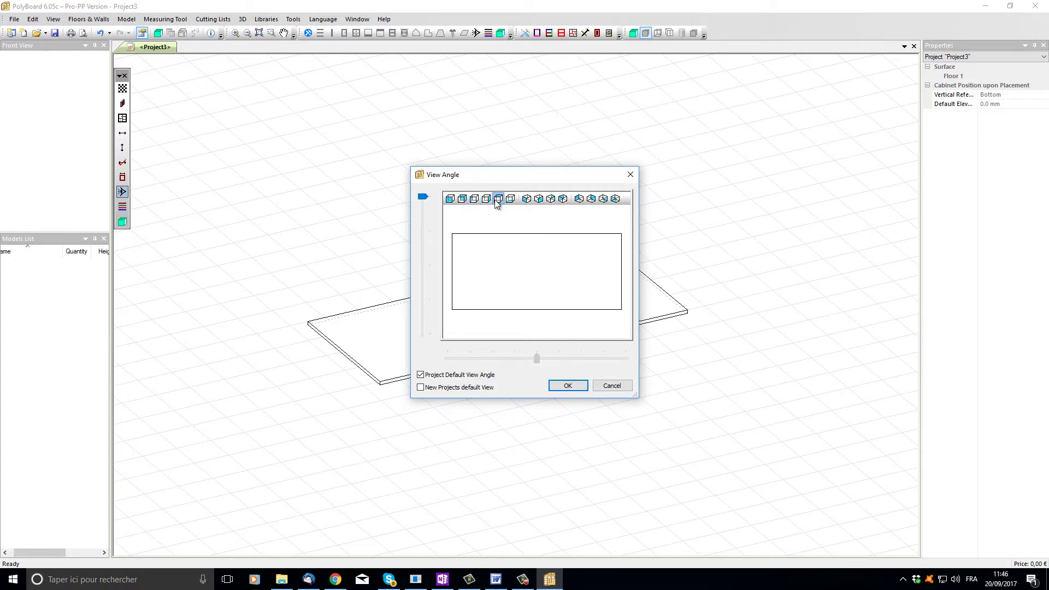
click(526, 199)
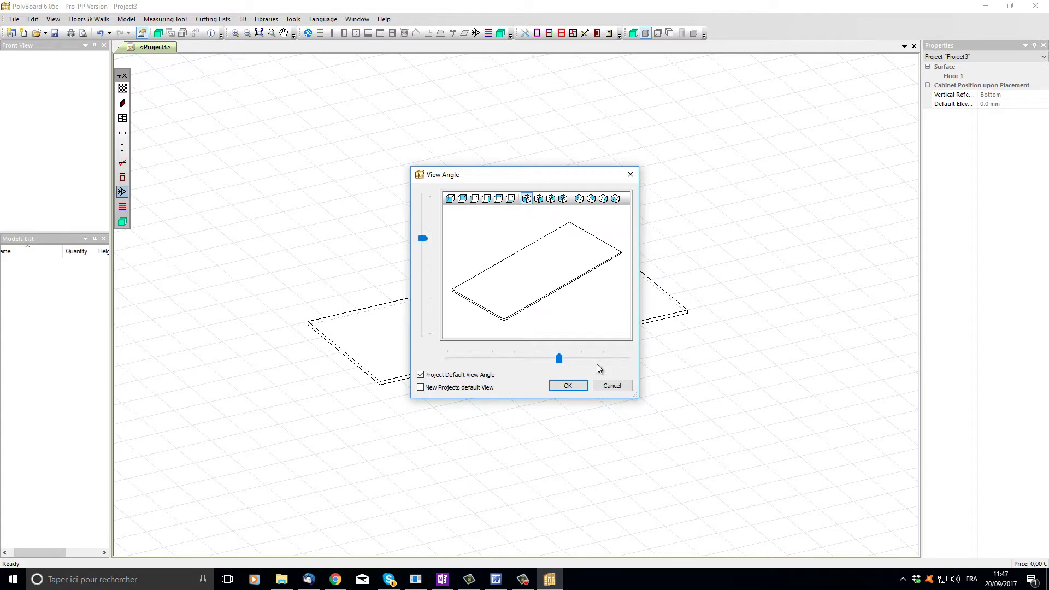
click(569, 386)
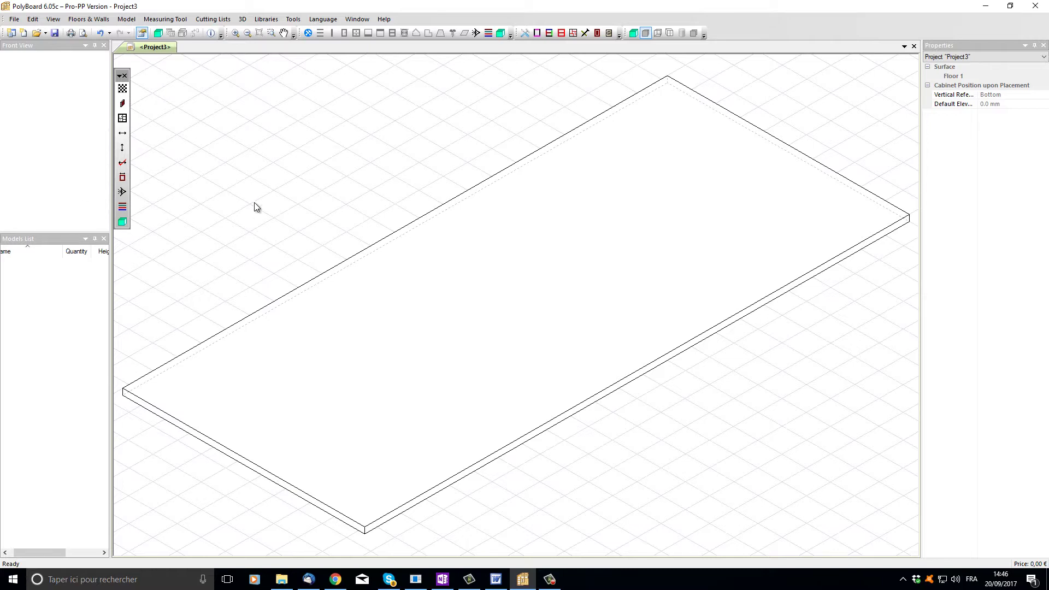
Open the project's 3D view and inspect the textured floor from an oblique angle above.
click(123, 222)
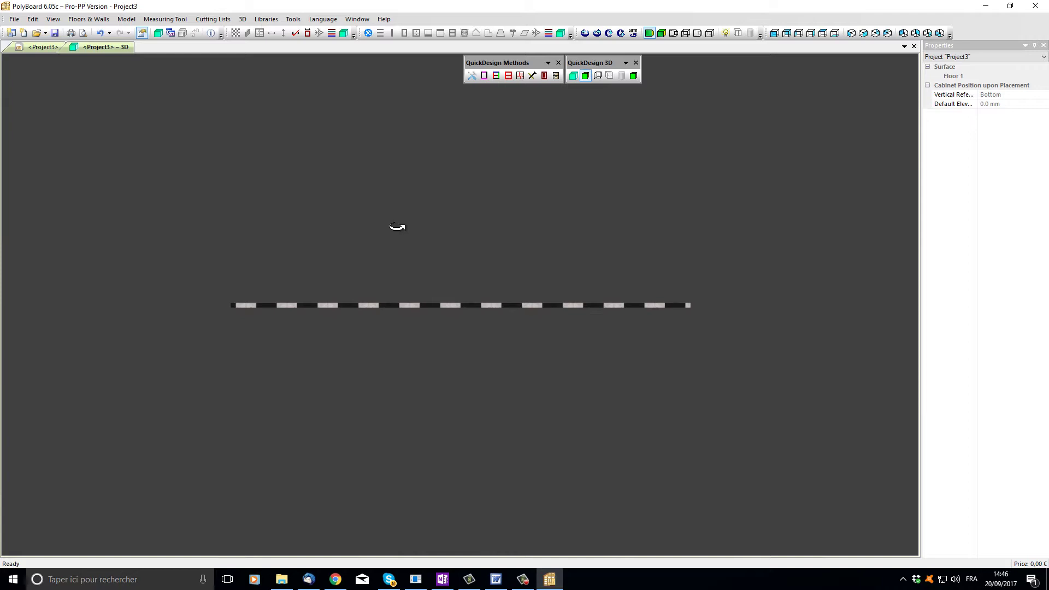
drag(430, 211, 445, 280)
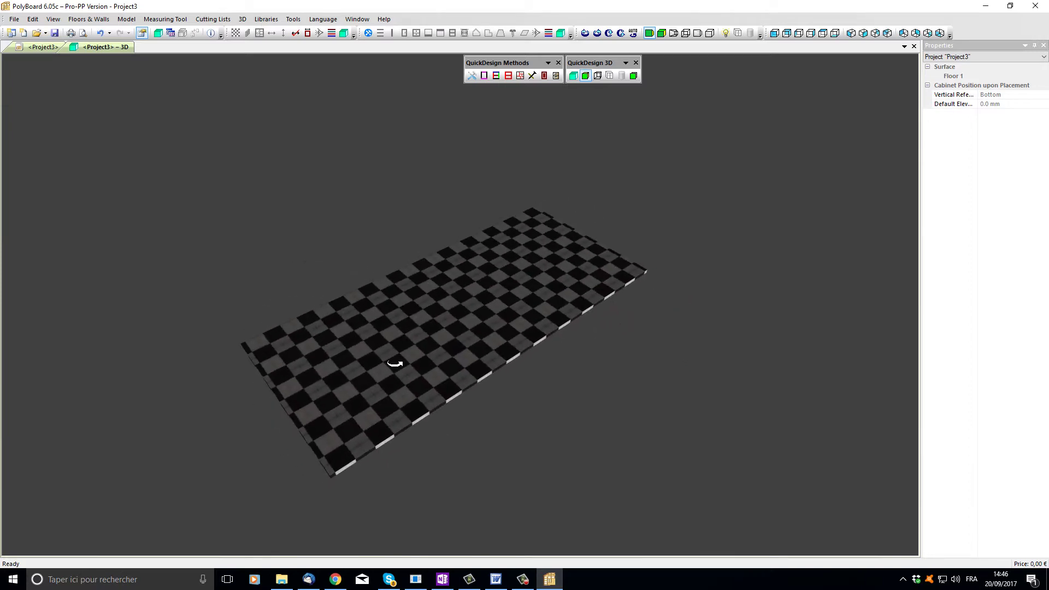
scroll(388, 375, up, 4)
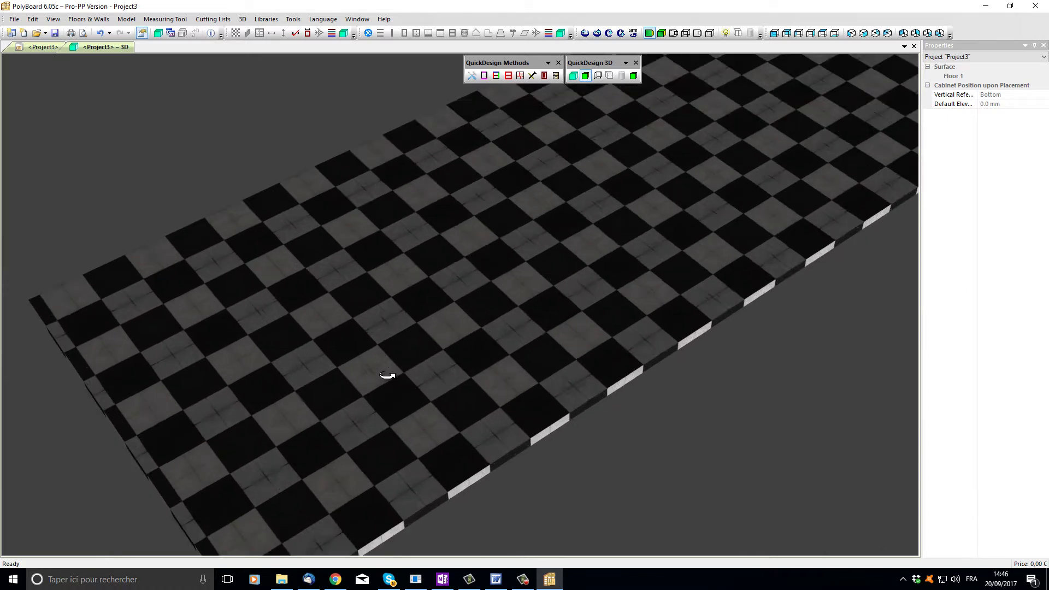
scroll(388, 375, down, 4)
scroll(387, 376, up, 4)
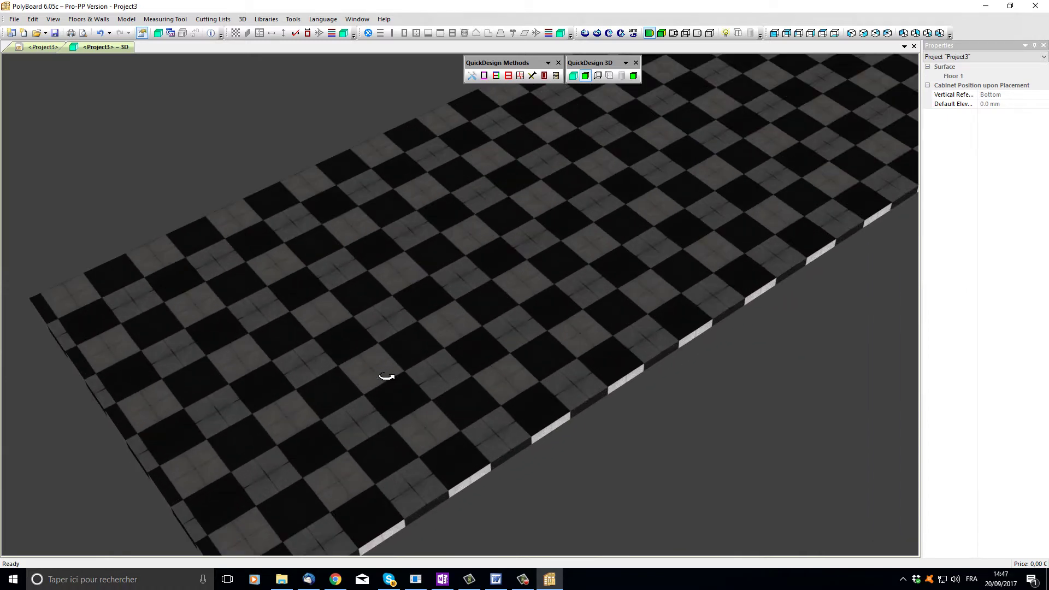
scroll(387, 376, down, 4)
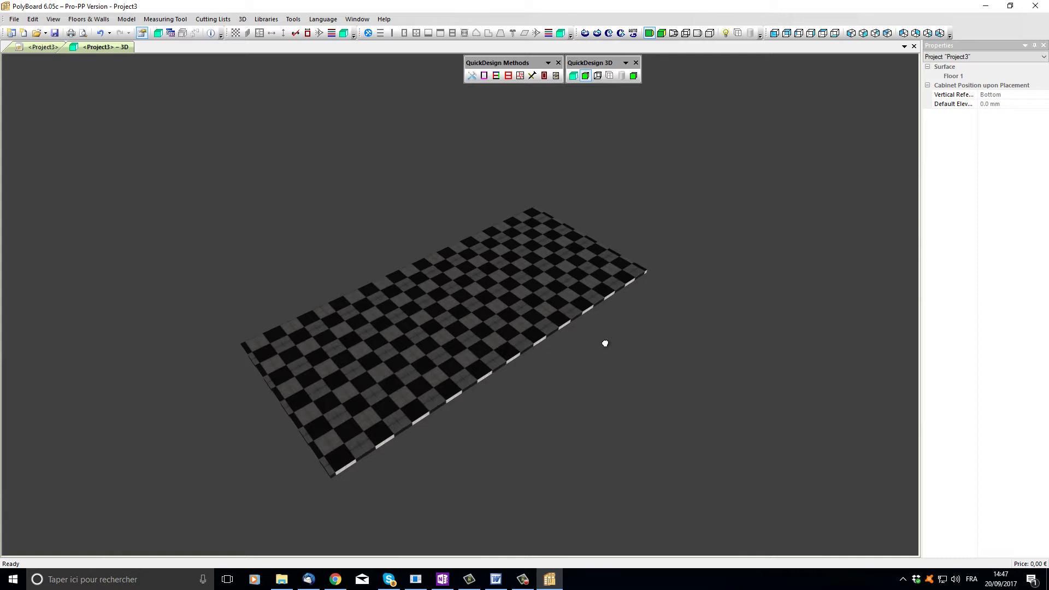
drag(605, 343, 831, 338)
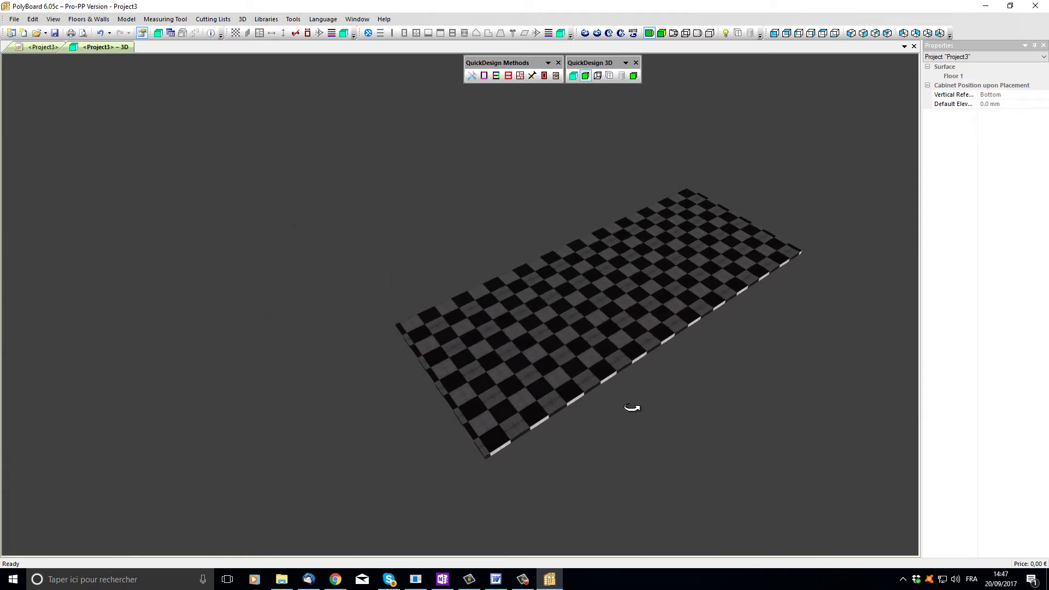
Place the 3D view in a new vertical tab group with the floor framed in it, and select the floor in the project view.
right_click(99, 51)
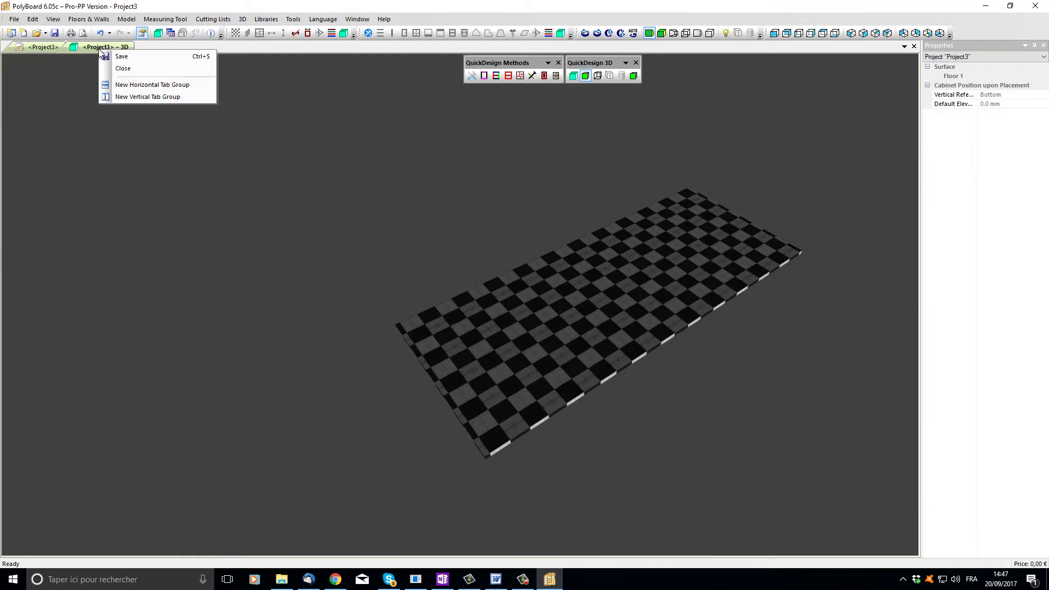
click(153, 98)
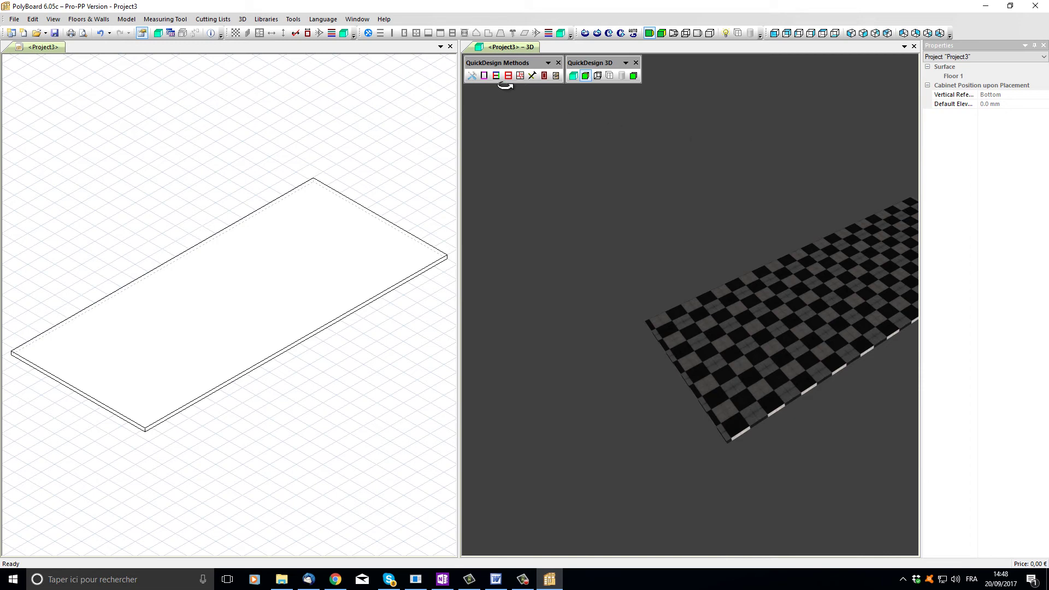
scroll(683, 180, down, 3)
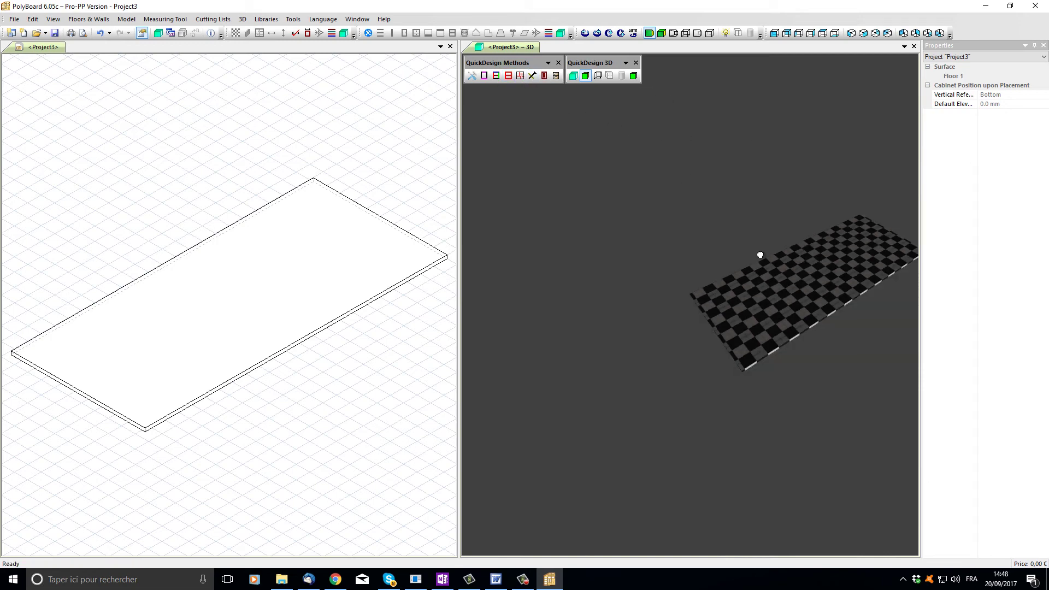
middle_drag(762, 253, 630, 282)
scroll(630, 281, up, 3)
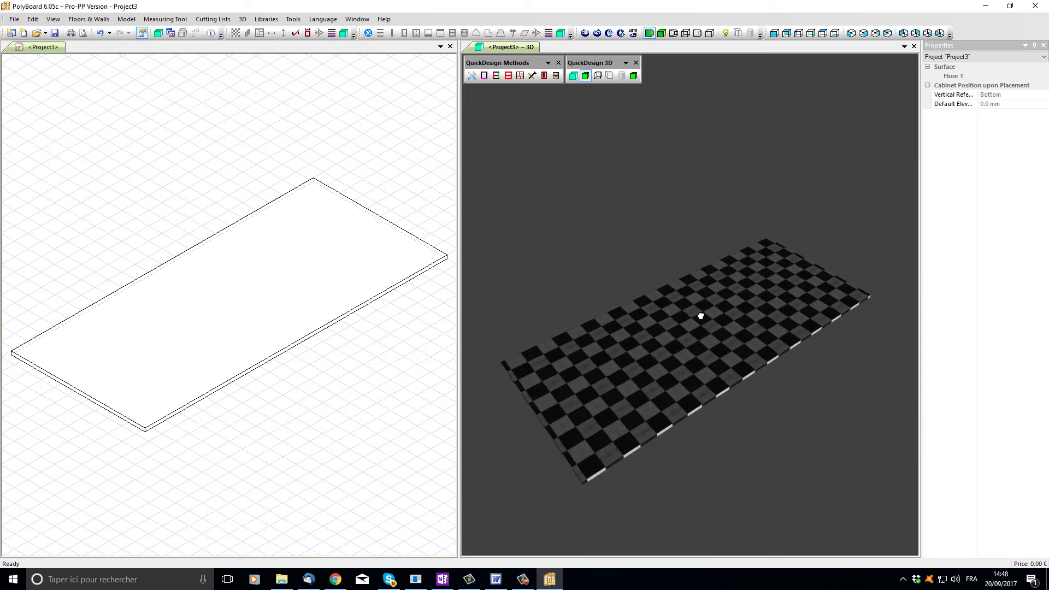
drag(698, 311, 695, 392)
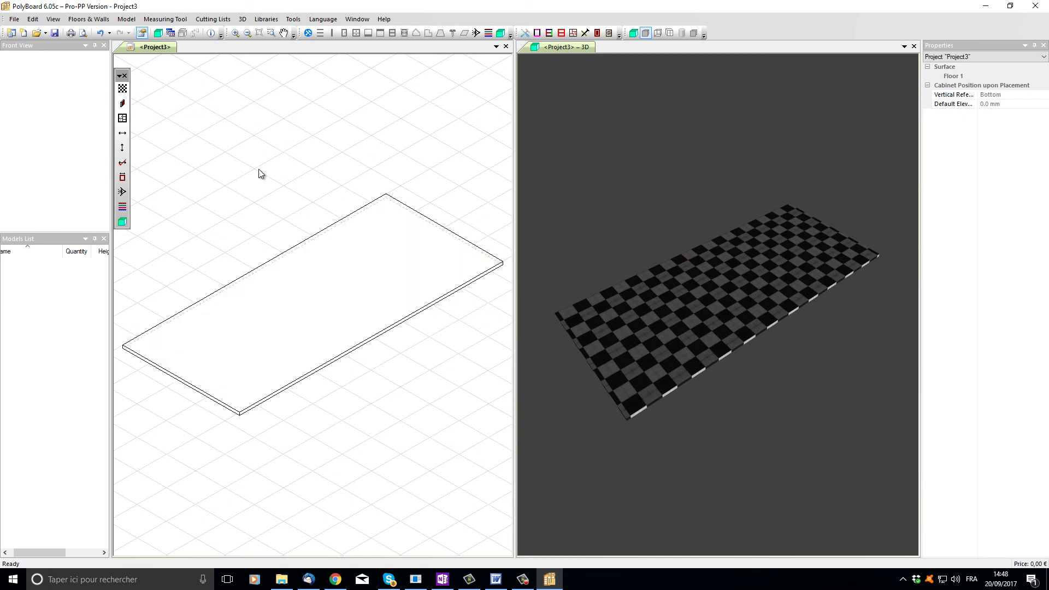
click(438, 246)
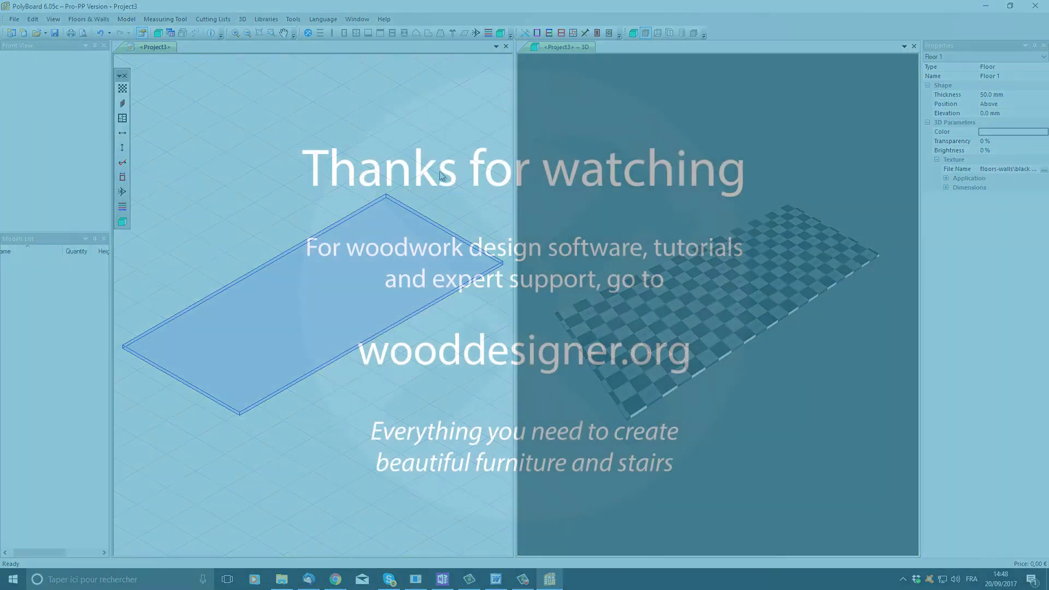